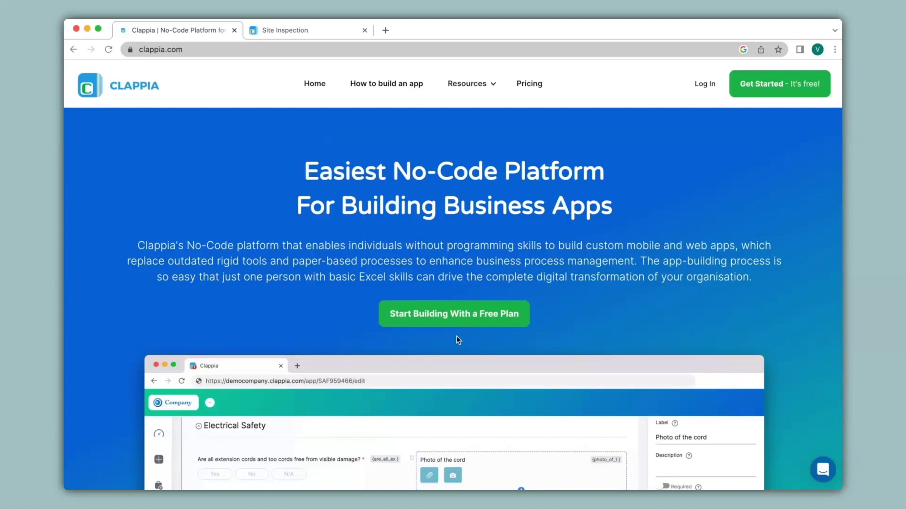
# Step: Switch to the Site Inspection app and show its submissions list
pyautogui.click(295, 30)
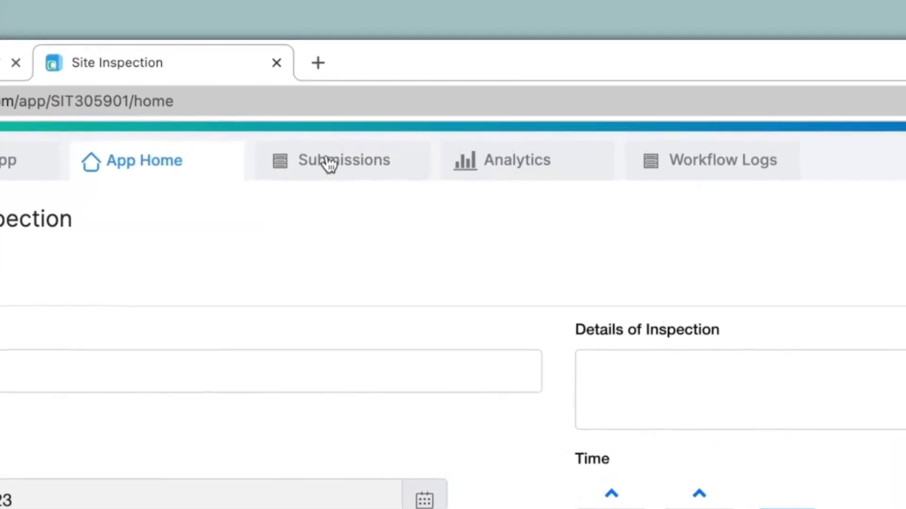
pyautogui.click(391, 80)
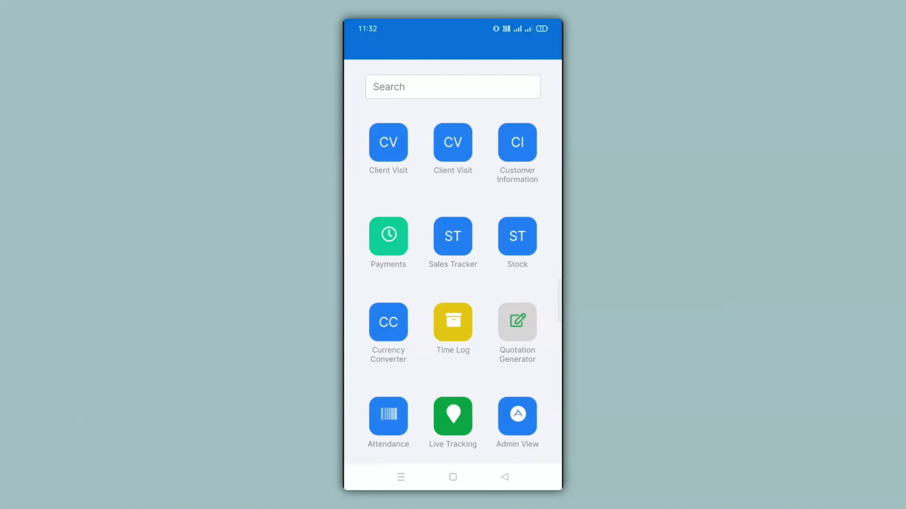
# Step: Find 'Site inspection' in the phone app list and open its form with location prefilled
pyautogui.click(452, 87)
pyautogui.write('Site inspection')
pyautogui.click(388, 134)
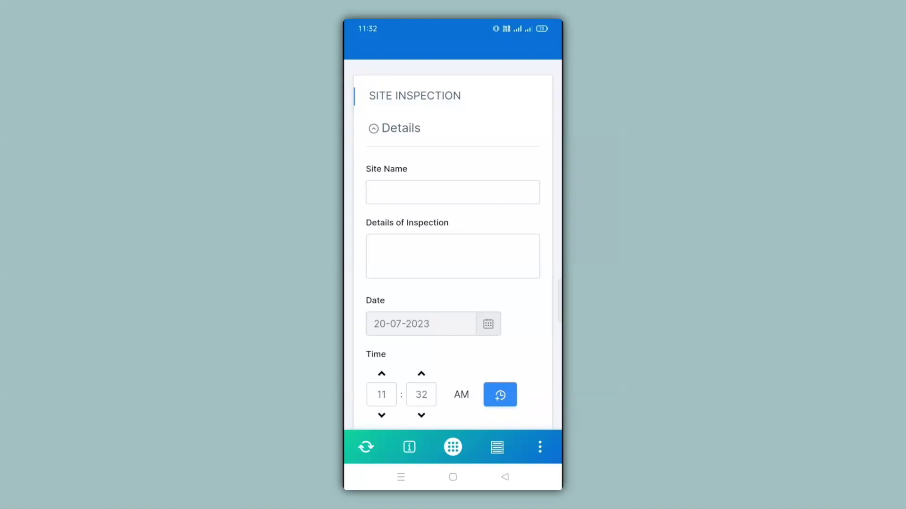
pyautogui.scroll(-1, 453, 262)
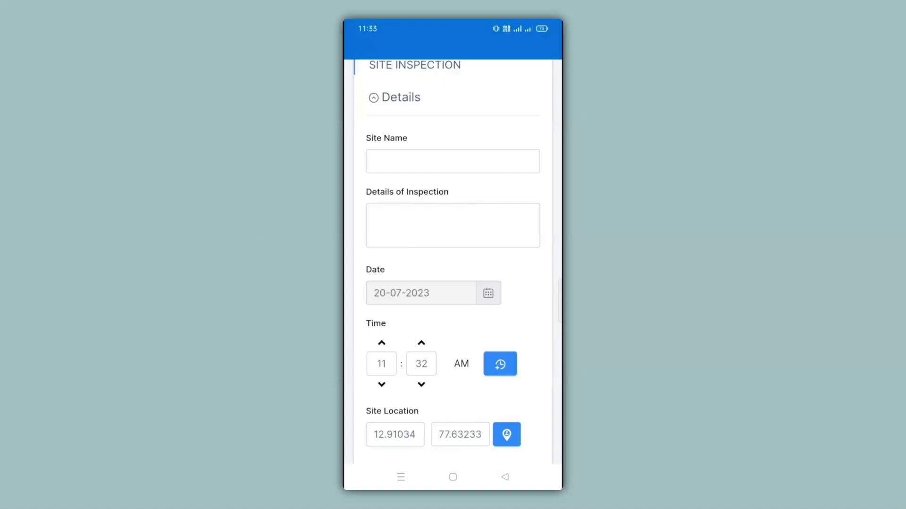
pyautogui.scroll(-15, 453, 260)
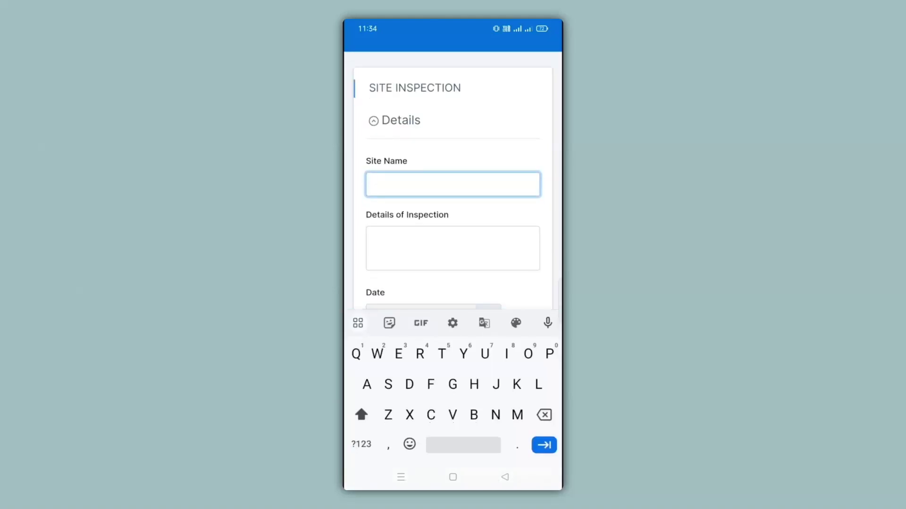
# Step: Submit an inspection for site 'Anika' with details 'Inspection carried out' and a signature
pyautogui.write('Anika')
pyautogui.press('Tab')
pyautogui.write('Inspection ca')
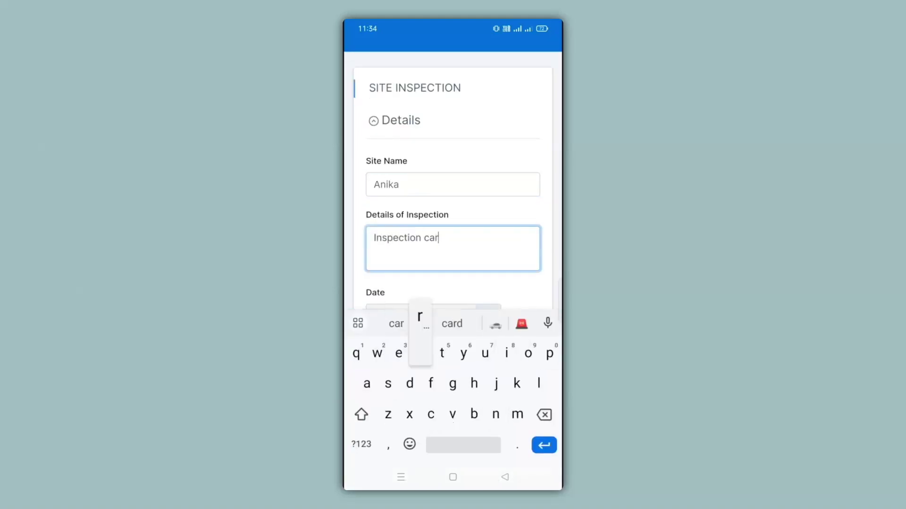
pyautogui.write('rried out')
pyautogui.scroll(-10, 452, 188)
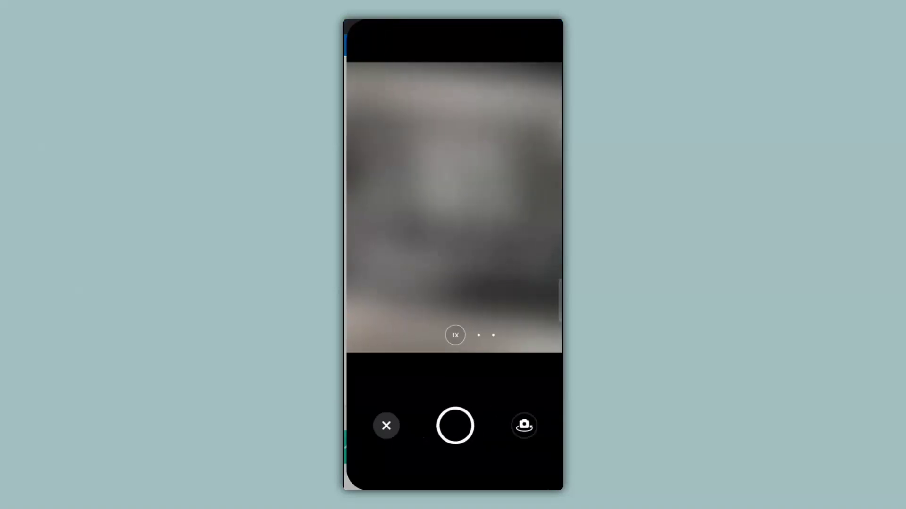
pyautogui.moveTo(414, 240)
pyautogui.mouseDown()
pyautogui.moveTo(462, 286)
pyautogui.moveTo(486, 250)
pyautogui.mouseUp()
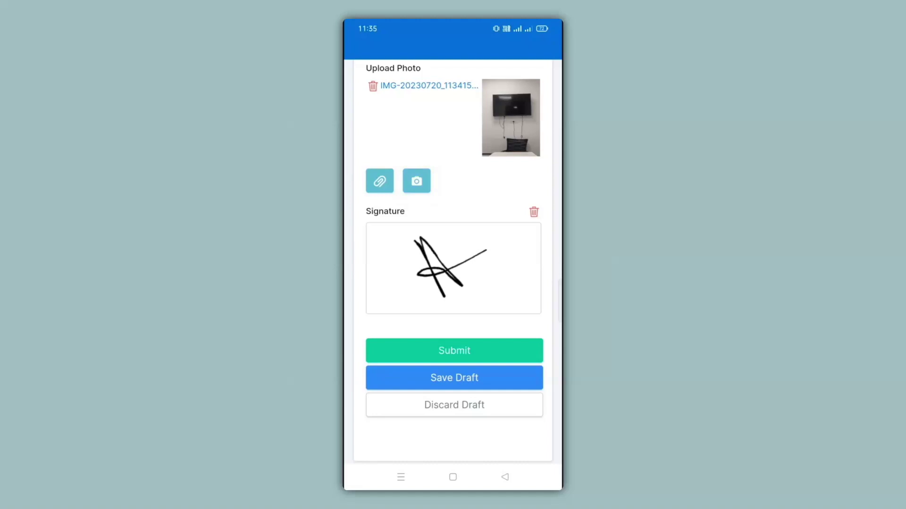
pyautogui.click(454, 351)
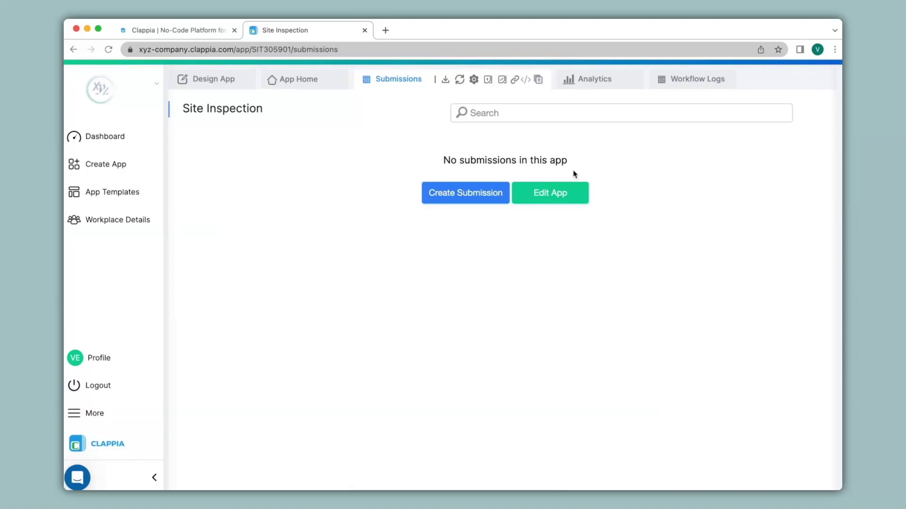
# Step: Refresh the web submissions and check the Anika record's photo and signature
pyautogui.click(460, 80)
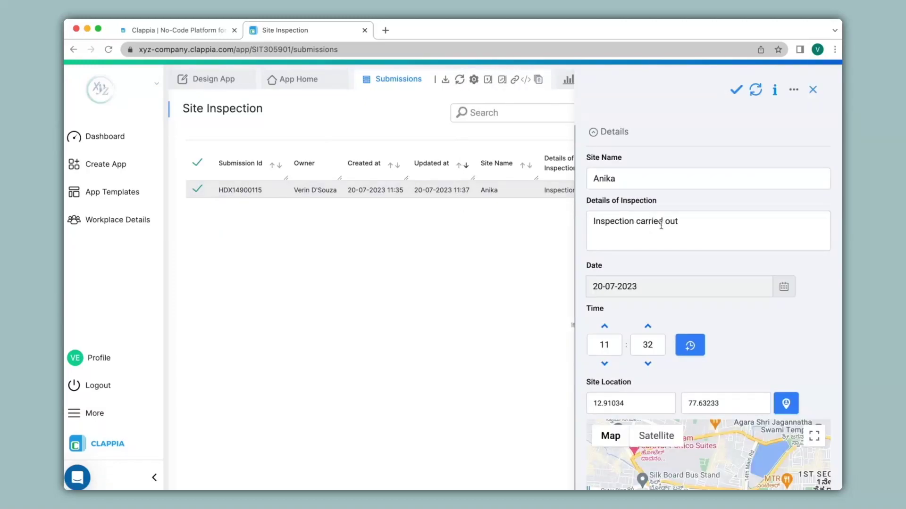
pyautogui.scroll(-3, 661, 226)
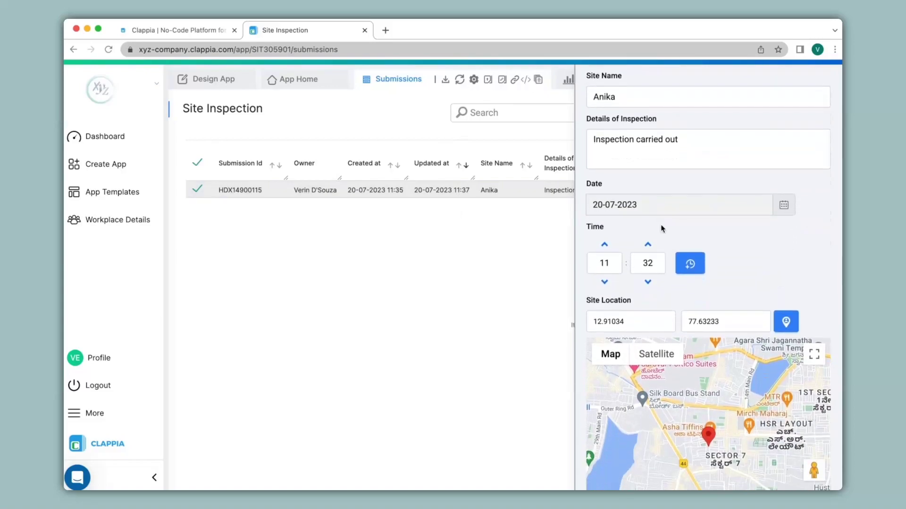
pyautogui.scroll(-3, 661, 229)
pyautogui.scroll(-2, 661, 226)
pyautogui.scroll(-2, 661, 225)
pyautogui.scroll(-2, 661, 225)
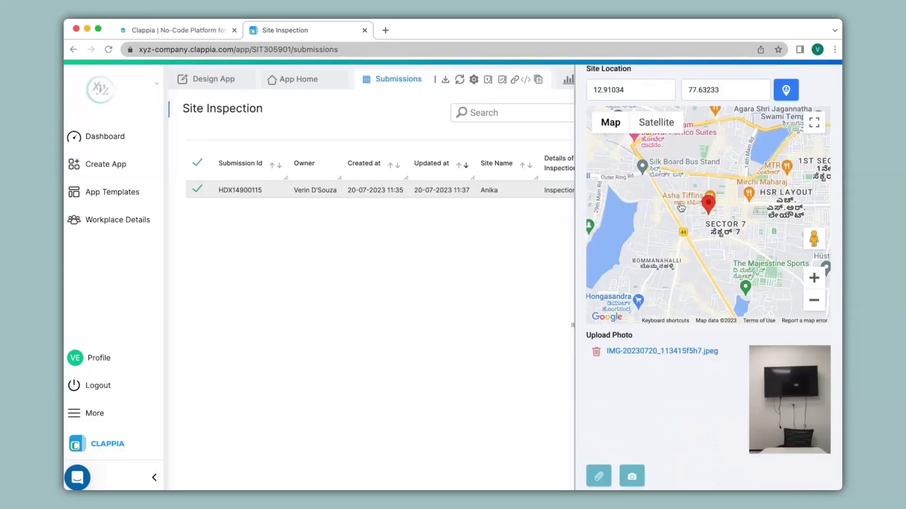
pyautogui.scroll(-1, 694, 388)
pyautogui.scroll(-1, 694, 389)
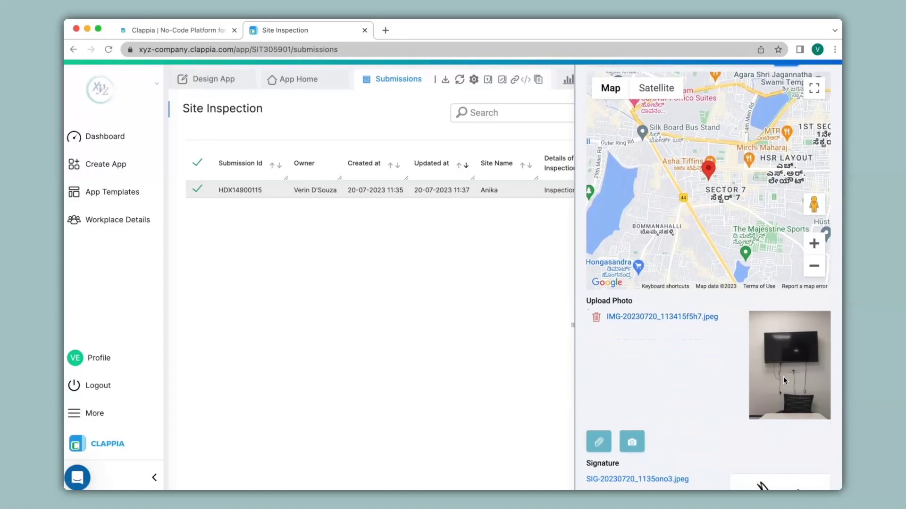
pyautogui.scroll(-3, 784, 380)
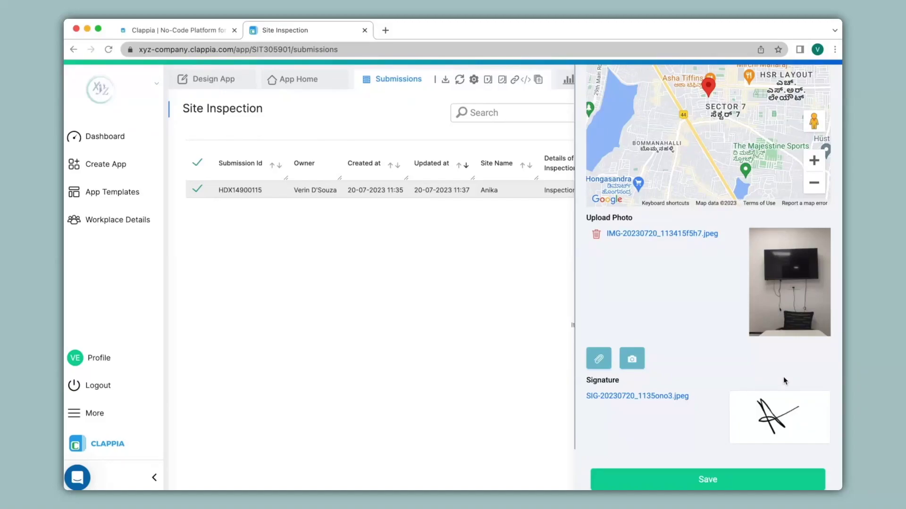
pyautogui.scroll(10, 716, 448)
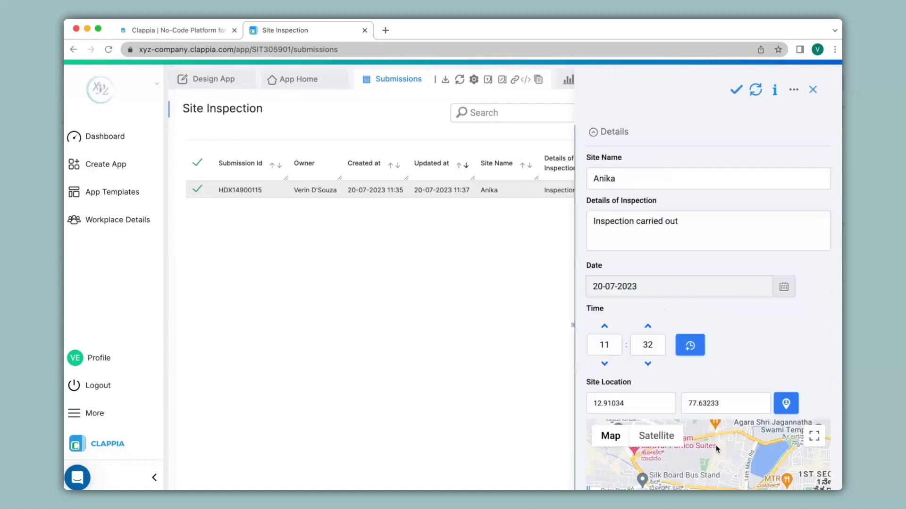
pyautogui.click(812, 90)
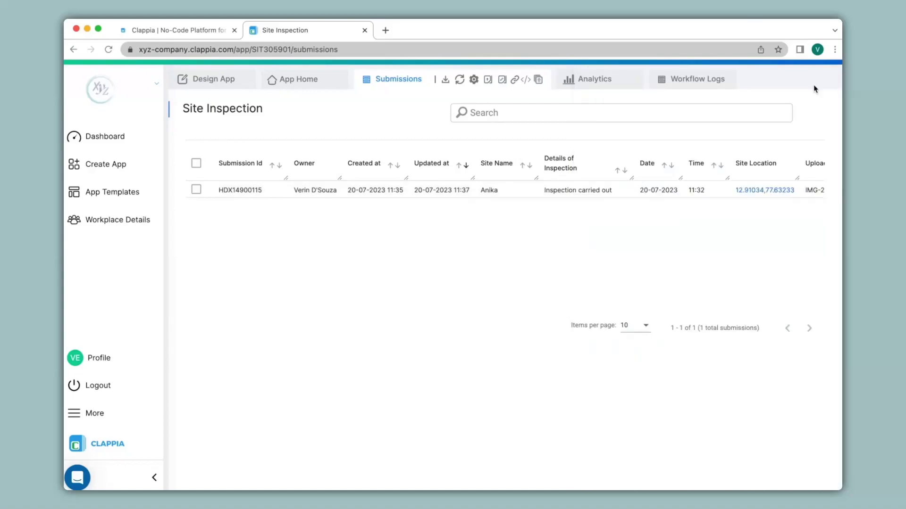
# Step: Switch to the Design App view of the Site Inspection app
pyautogui.click(217, 83)
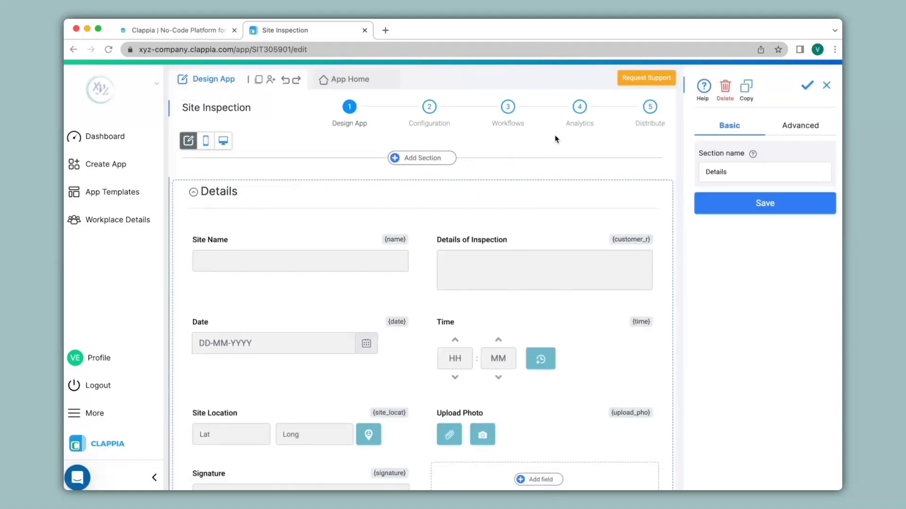